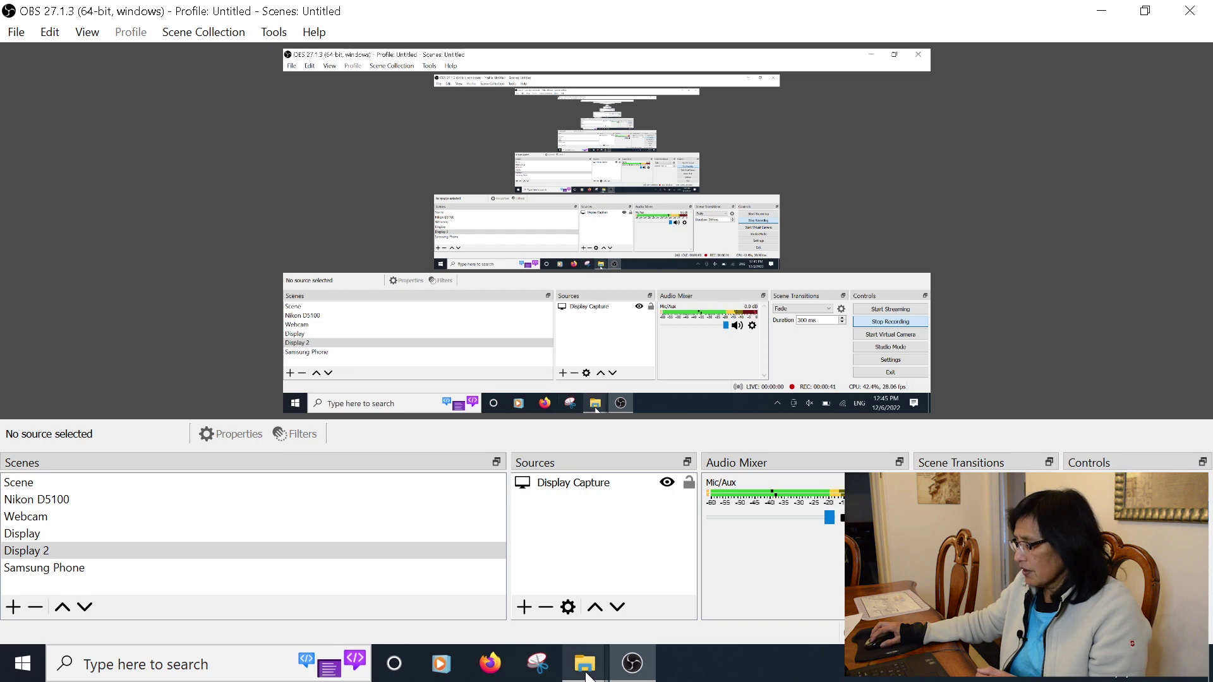
Bring up the Tutorial Samples window and show the contract's page thumbnails in Foxit's navigation pane.
mouse_move(585, 675)
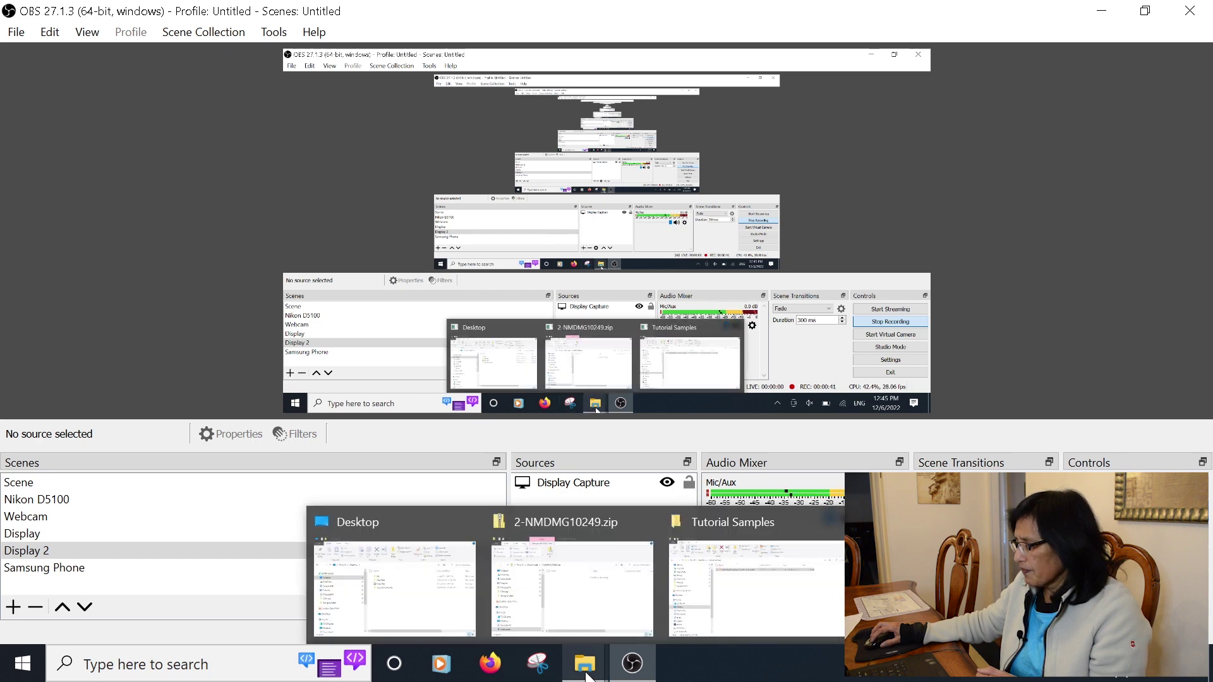
left_click(744, 601)
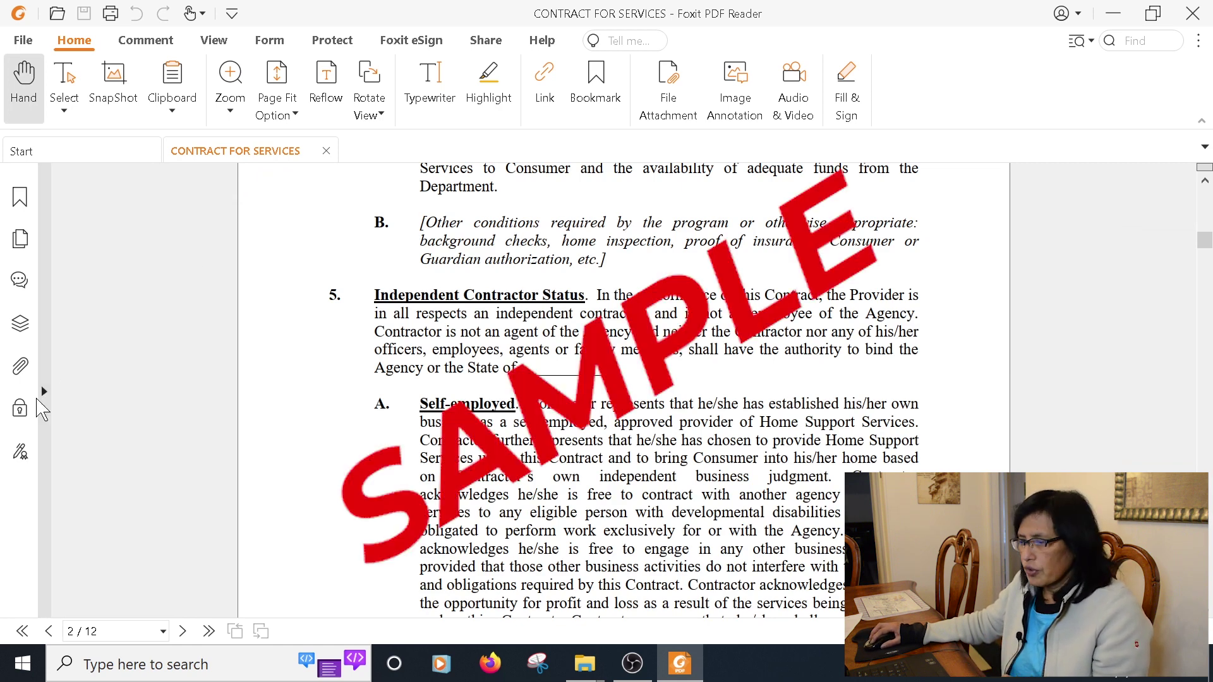
left_click(44, 395)
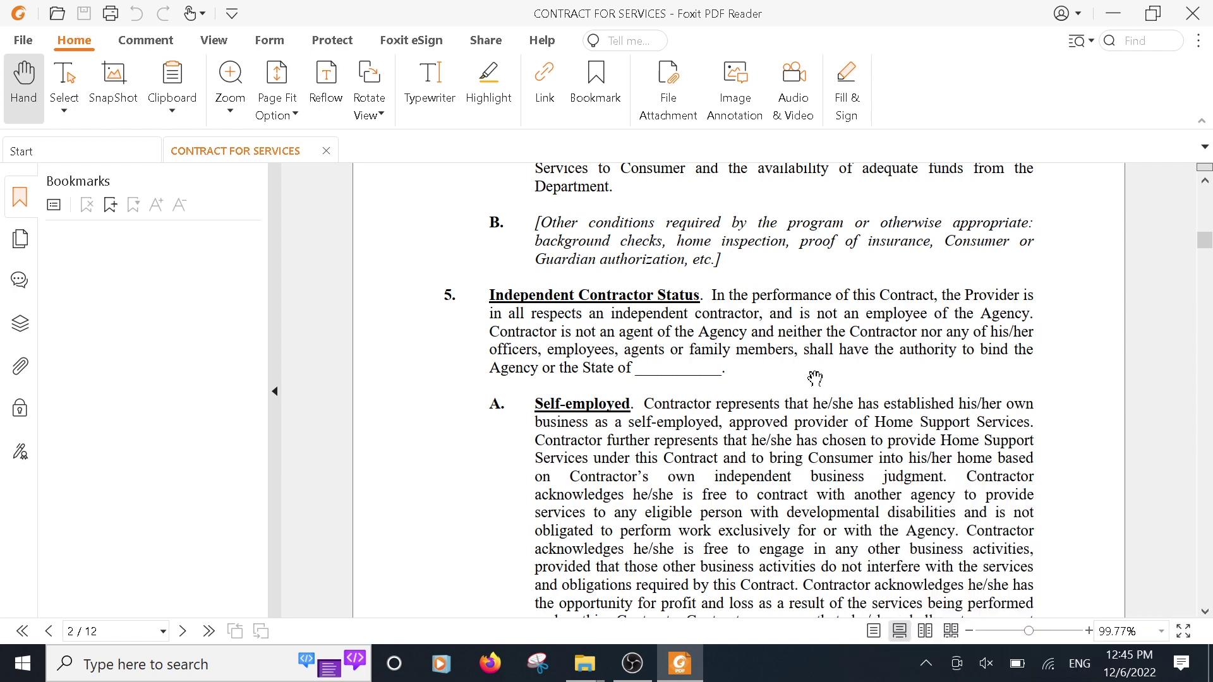
left_click(25, 242)
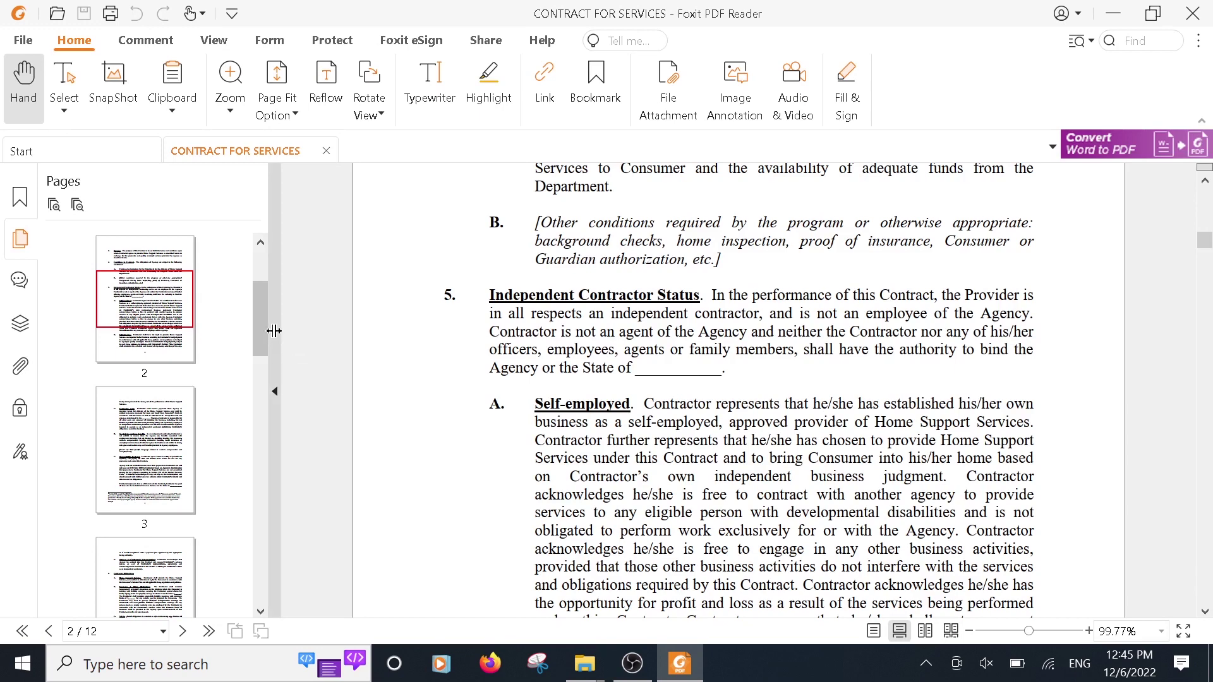
Review pages 1 and 9 of the contract using their thumbnails.
scroll(120, 373, "up", 4)
left_click(120, 371)
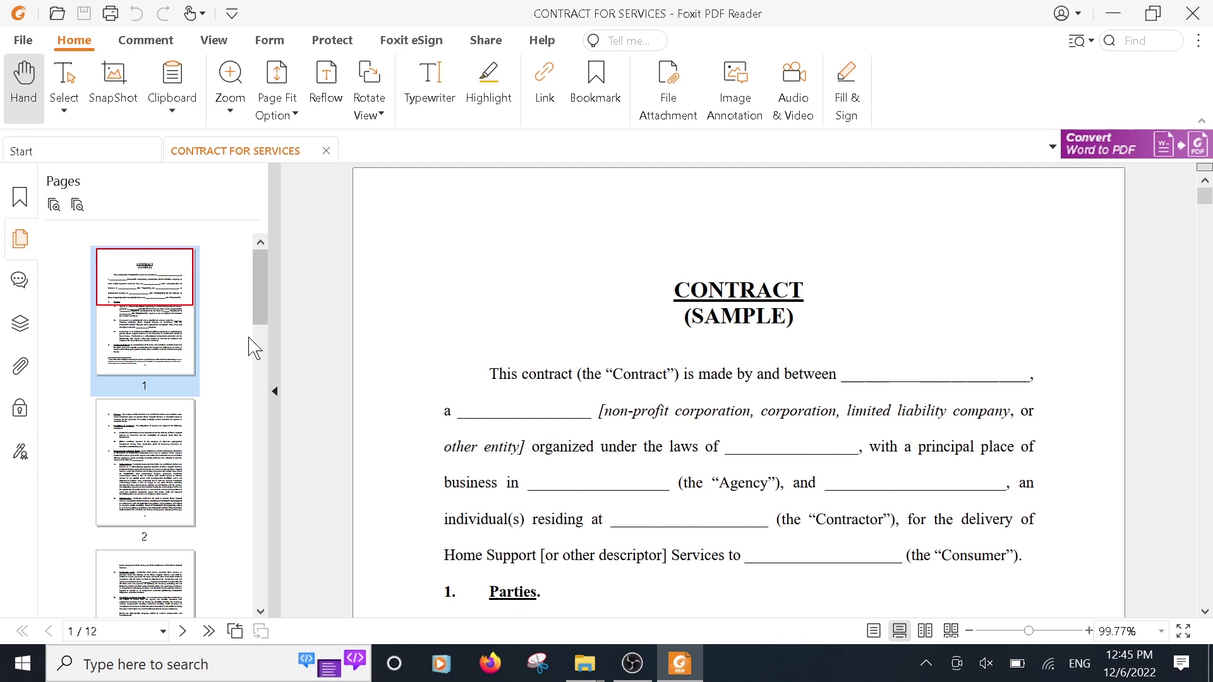
left_click_drag(260, 306, 261, 536)
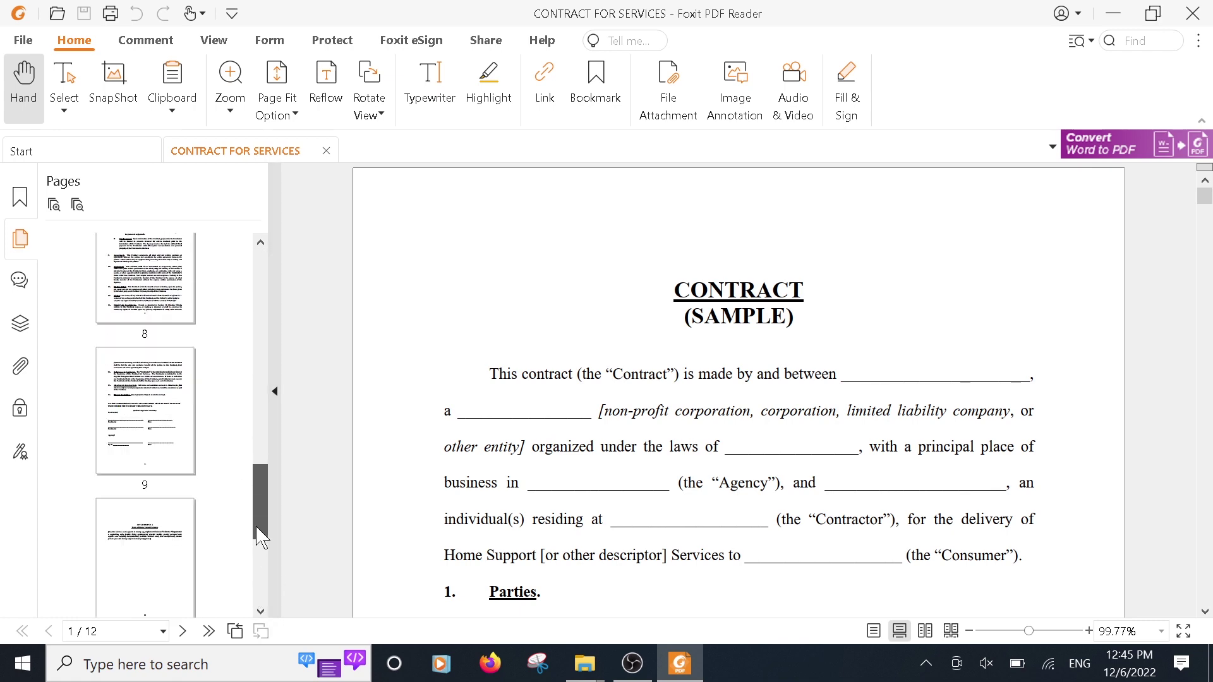
left_click(141, 435)
left_click(153, 449)
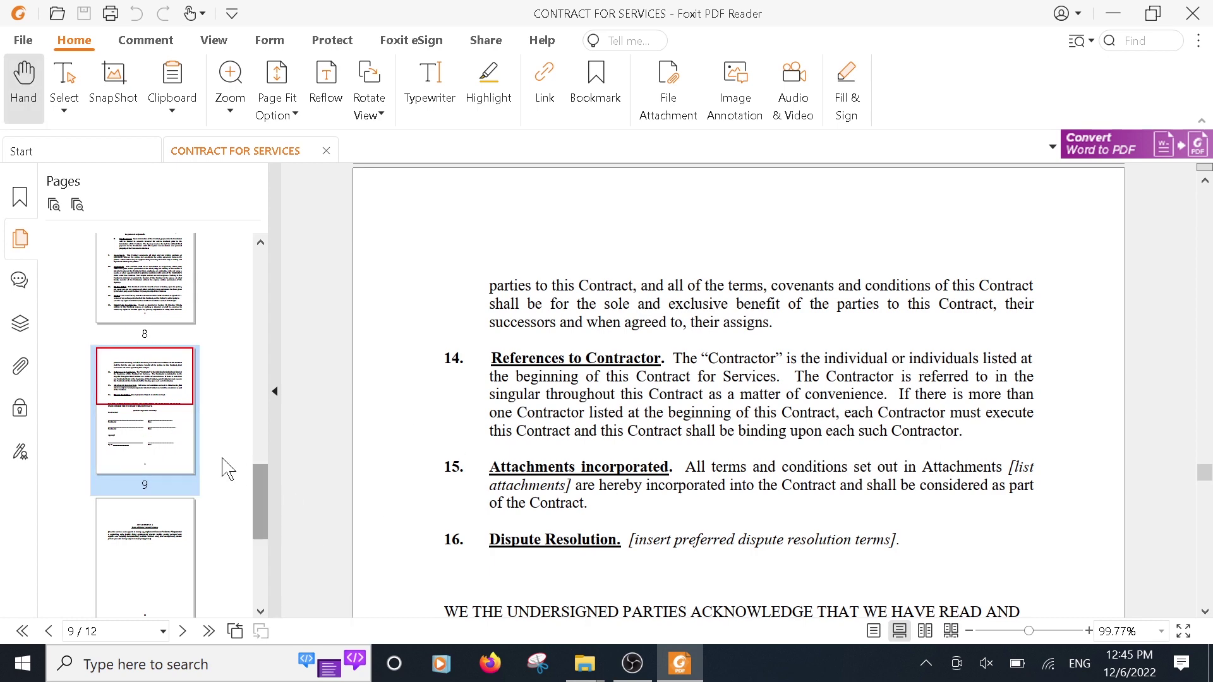
scroll(863, 432, "down", 6)
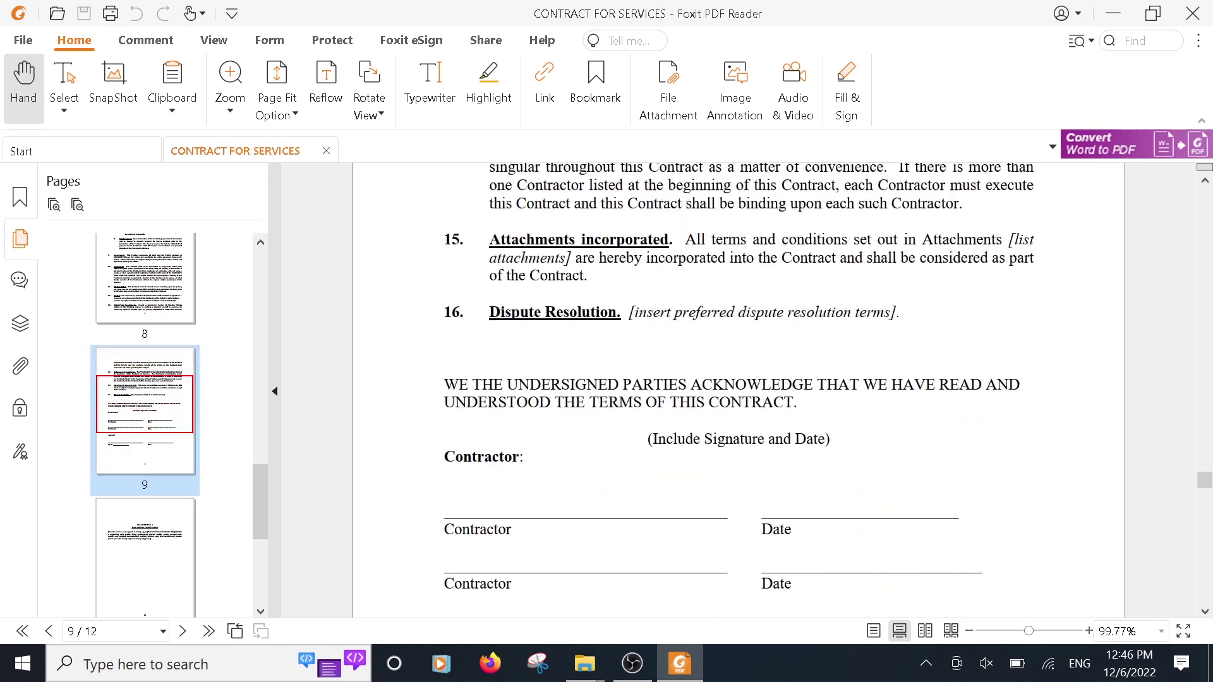
scroll(826, 466, "down", 1)
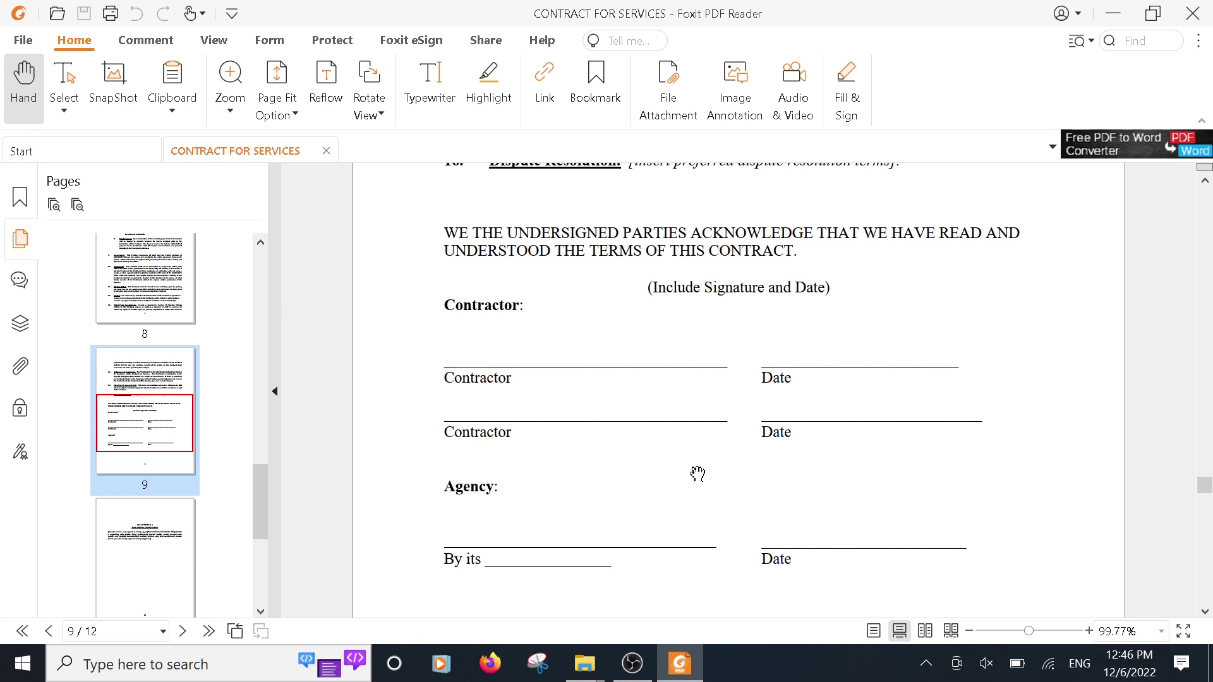
Reselect the page 9 thumbnail, then return to page 1 of the contract.
left_click(140, 444)
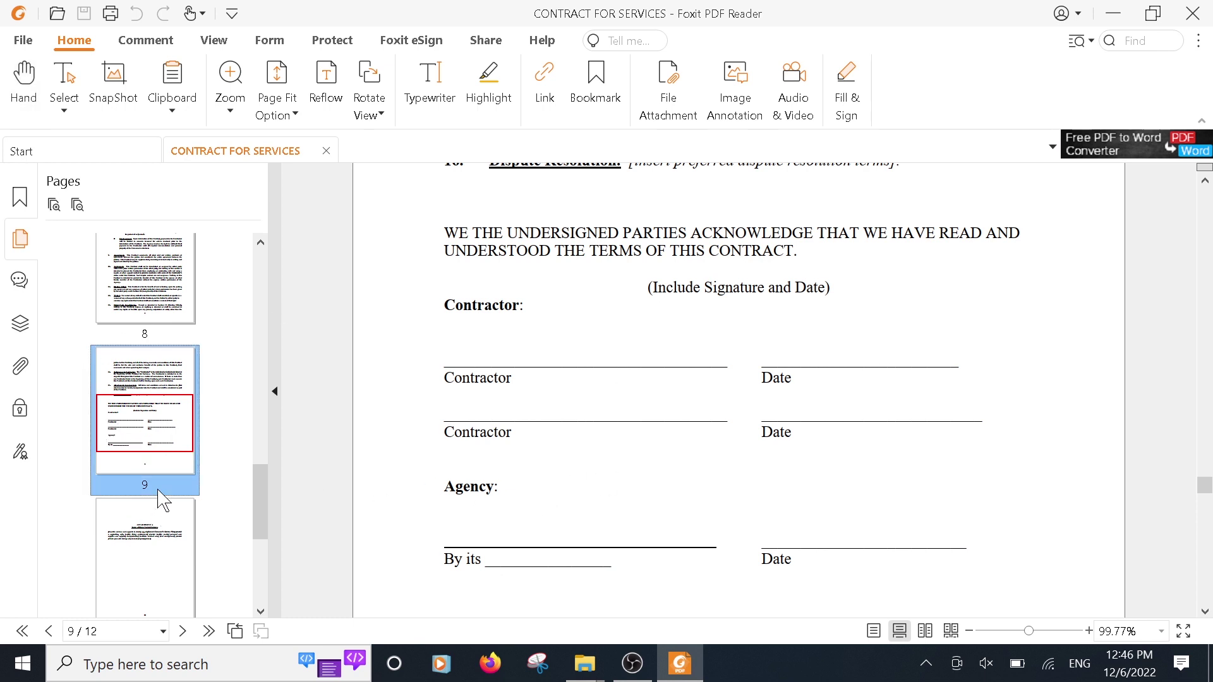
scroll(837, 552, "down", 5)
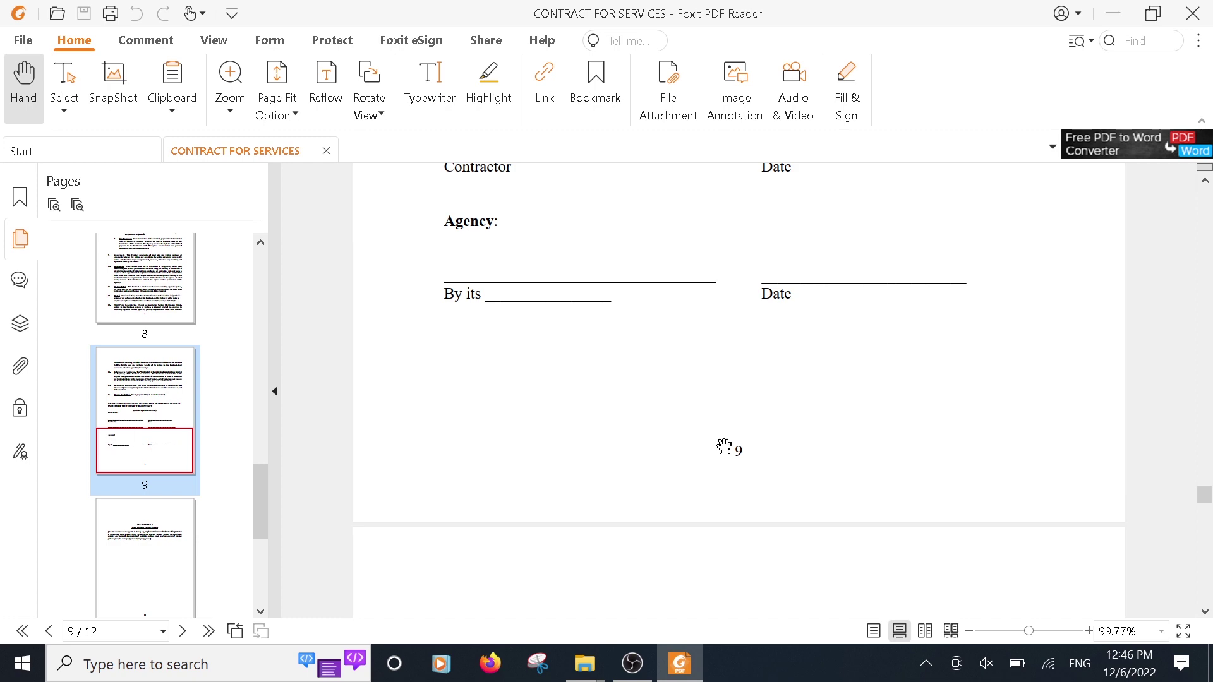
scroll(724, 447, "up", 8)
left_click_drag(259, 503, 258, 213)
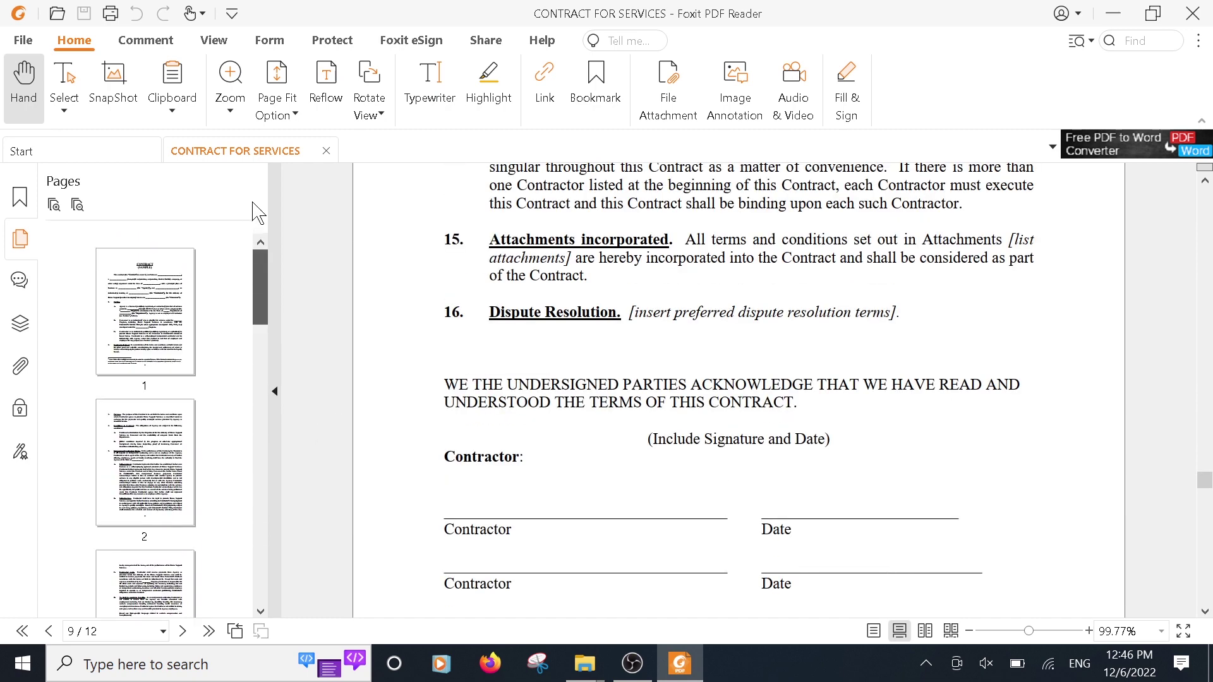
left_click(146, 297)
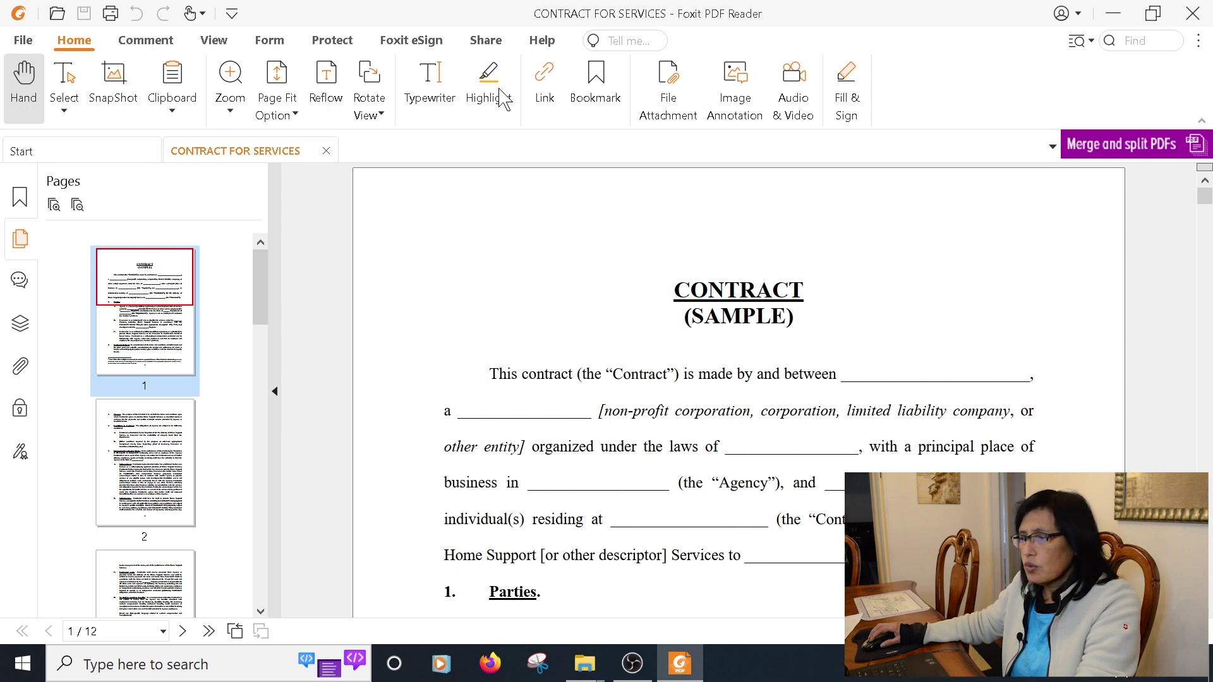
Open the Print dialog from the File menu and choose Microsoft Print to PDF as the printer.
left_click(24, 40)
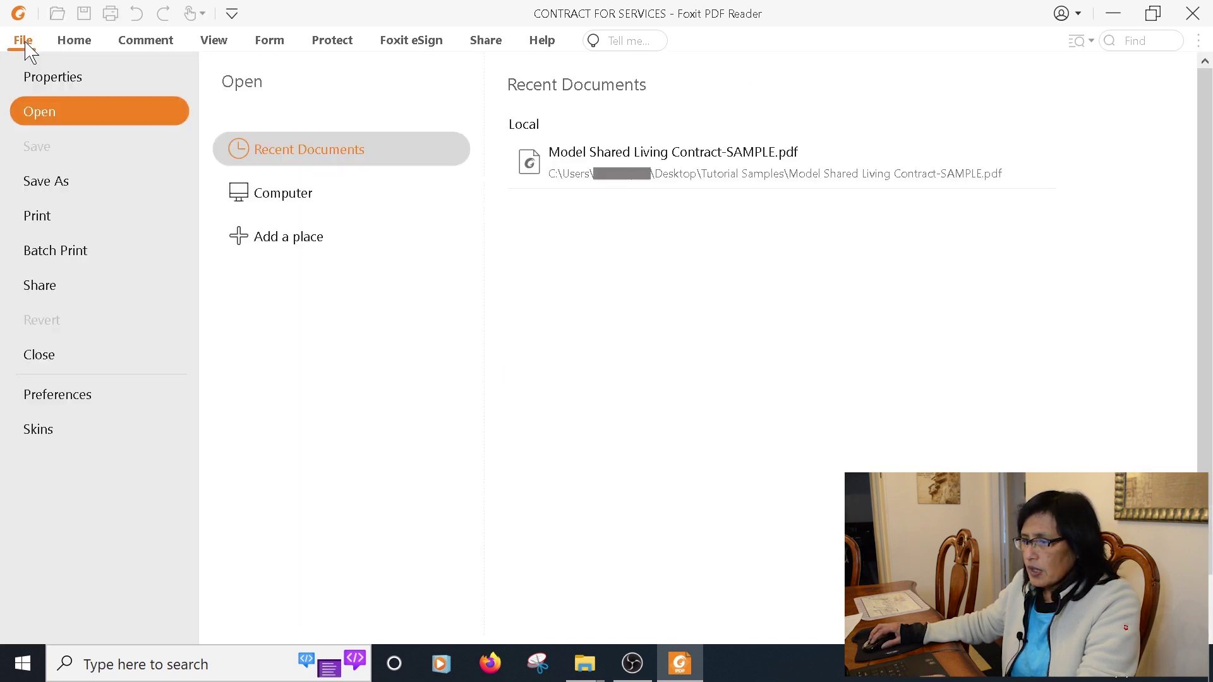
left_click(72, 222)
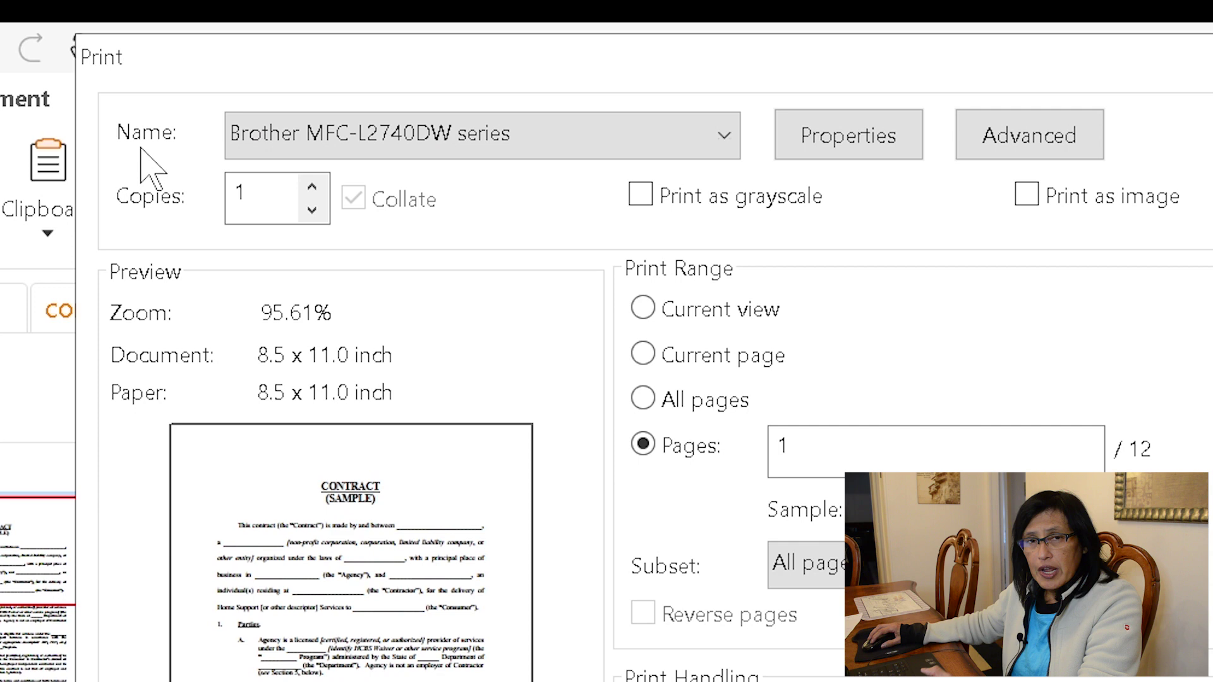
left_click(726, 139)
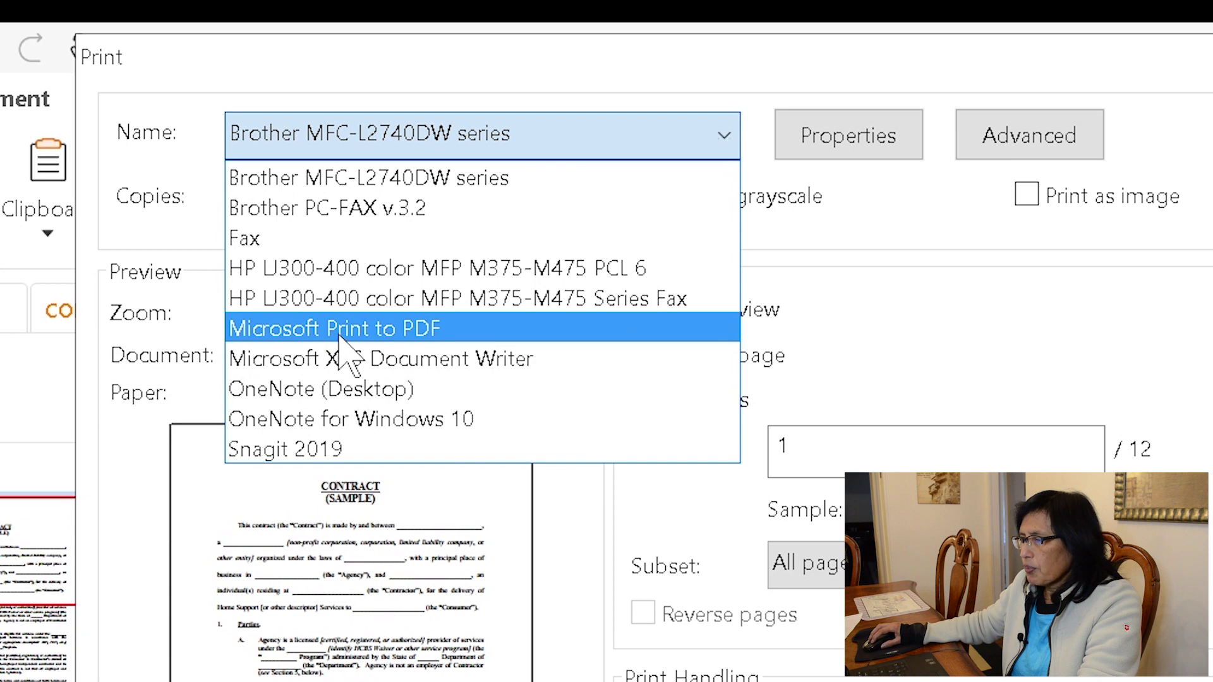
left_click(400, 331)
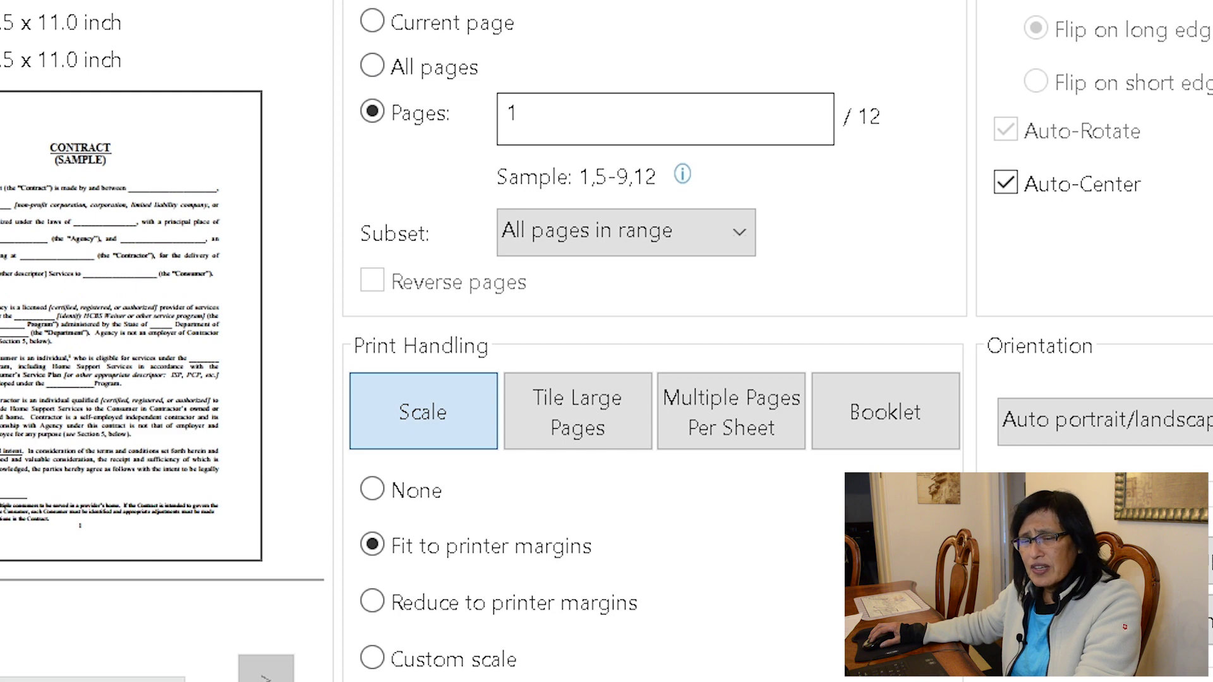
Set the page range to 1,9, preview the second page, and print to PDF.
left_click(519, 114)
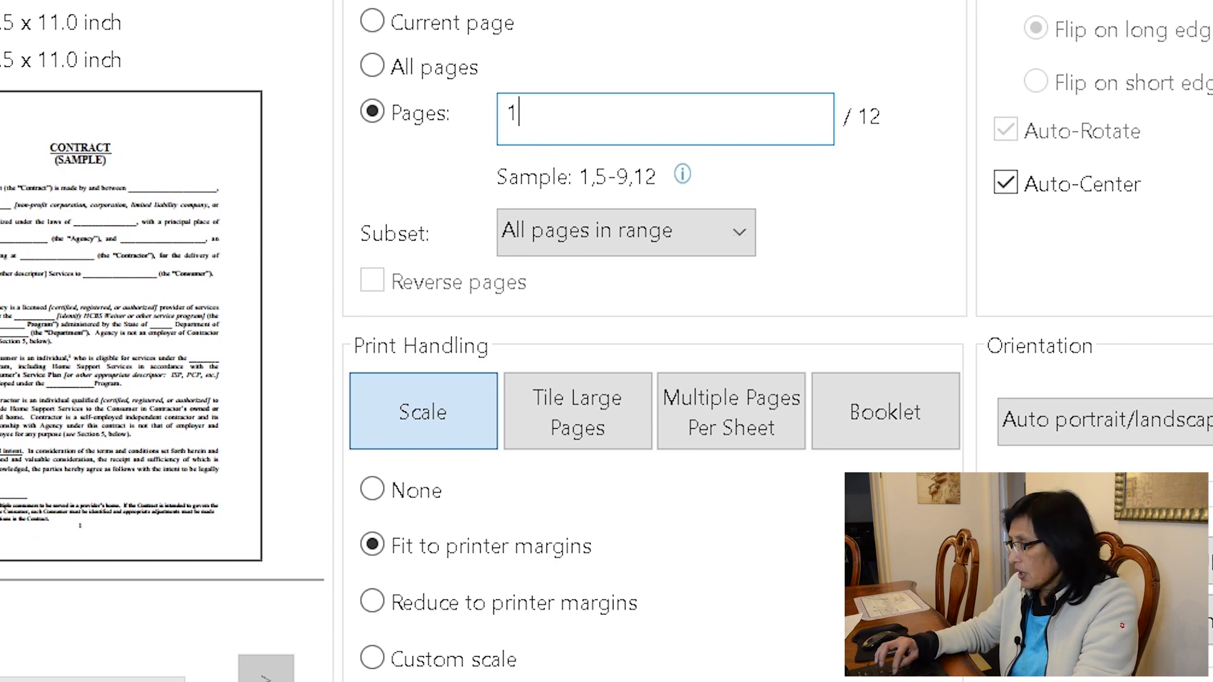
type(",")
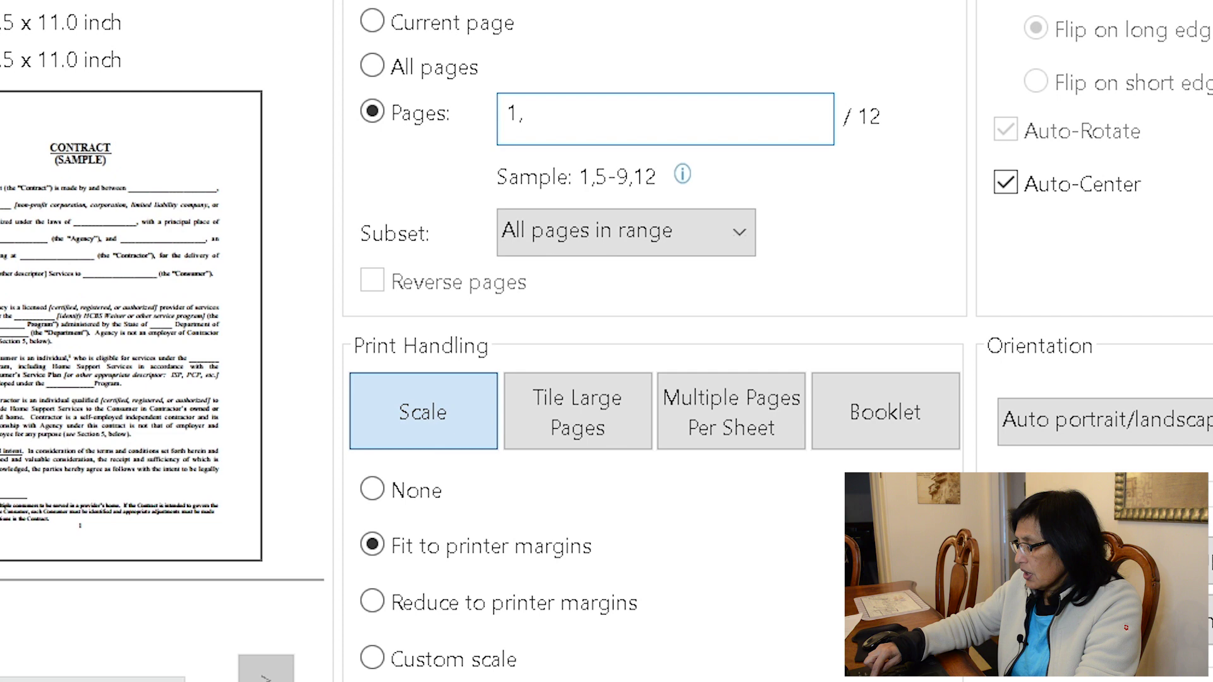
type("9")
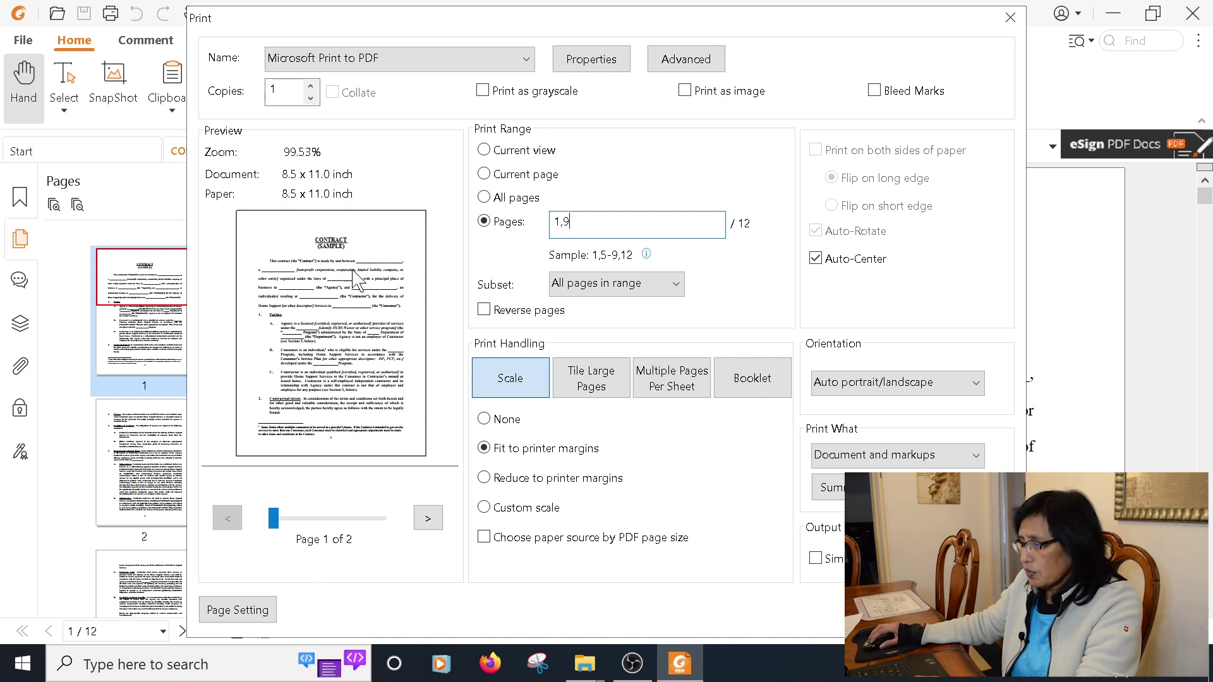
left_click(428, 518)
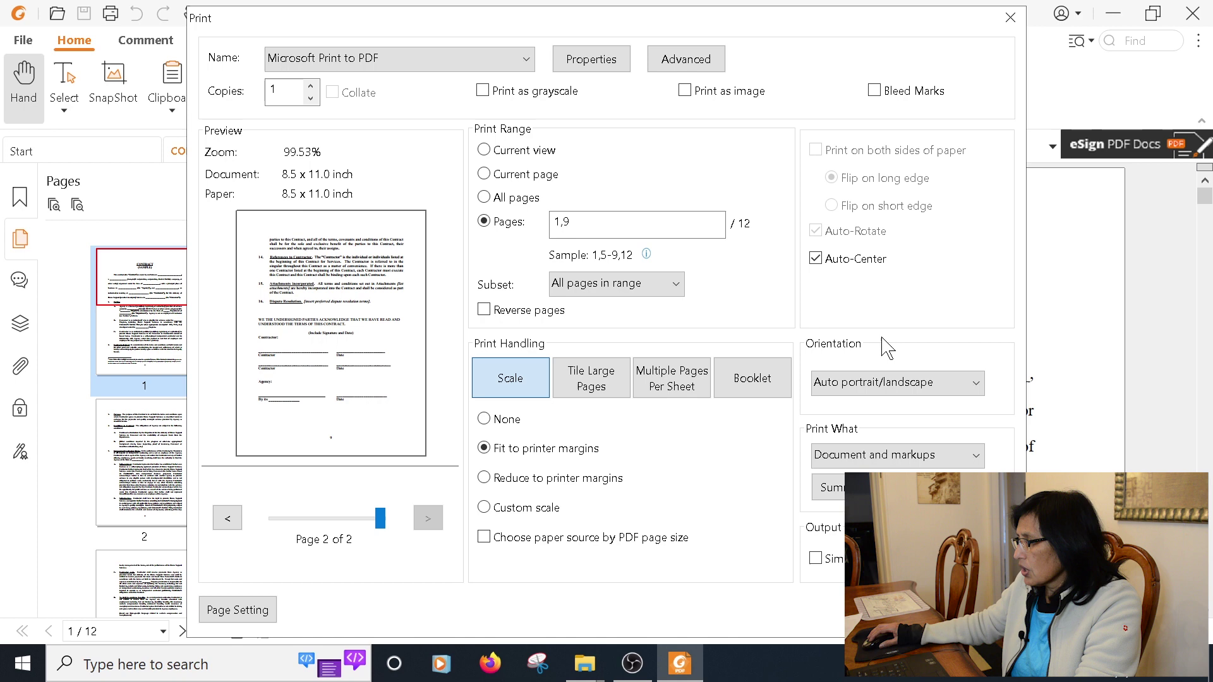
left_click(907, 613)
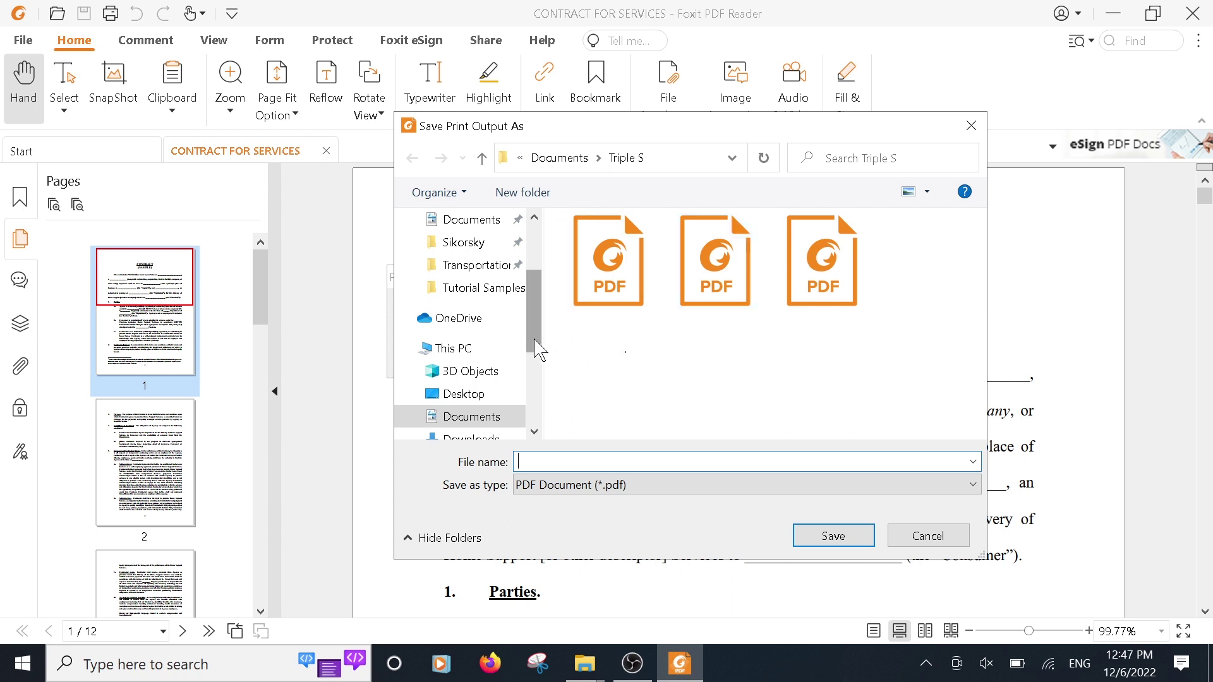
Save the print output as 'tutorial test' in the Desktop's Tutorial Samples folder.
left_click_drag(538, 346, 539, 297)
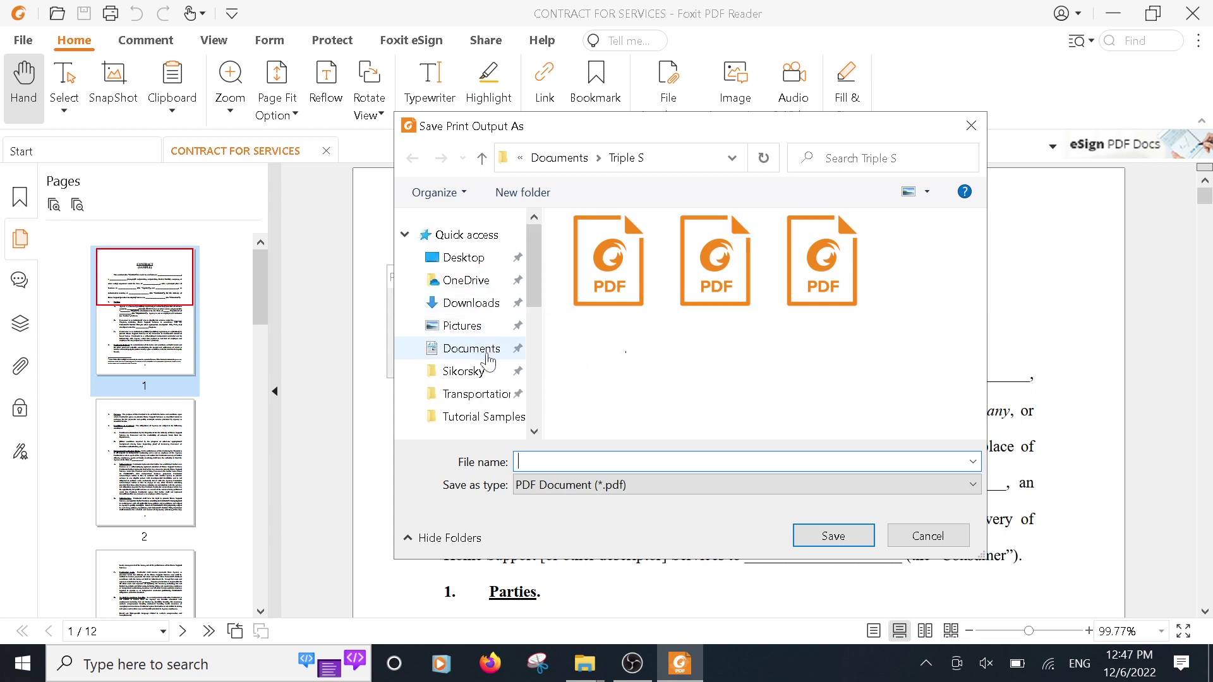
left_click(468, 258)
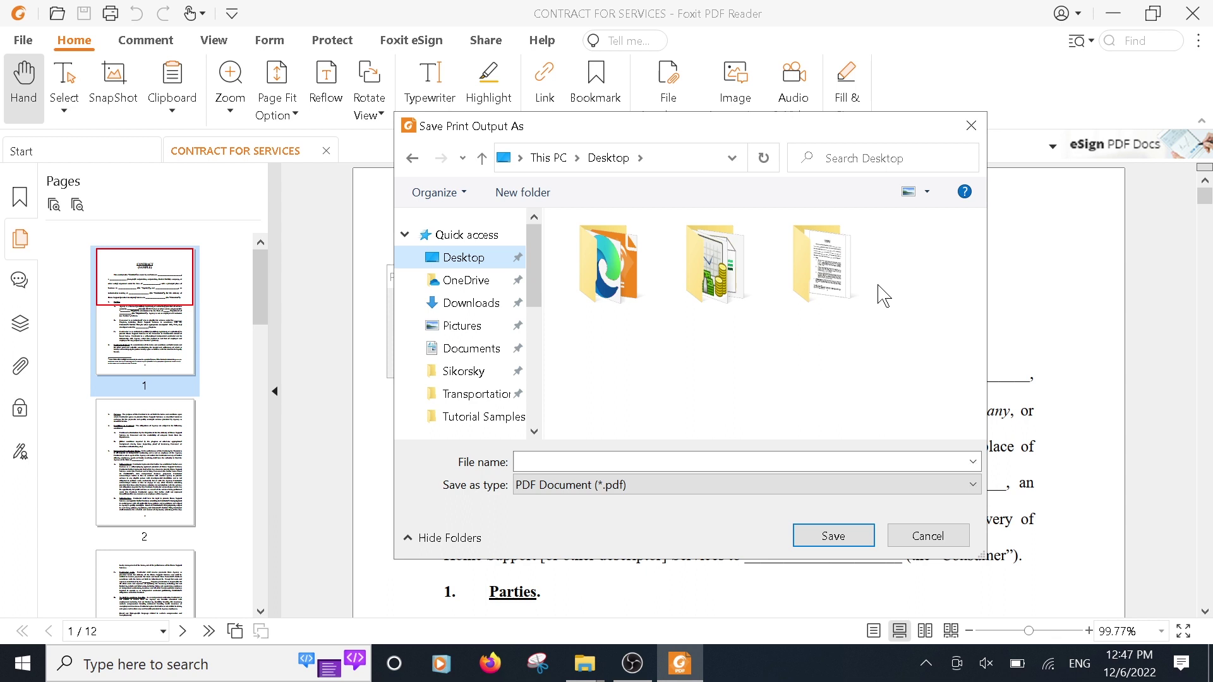
double_click(816, 266)
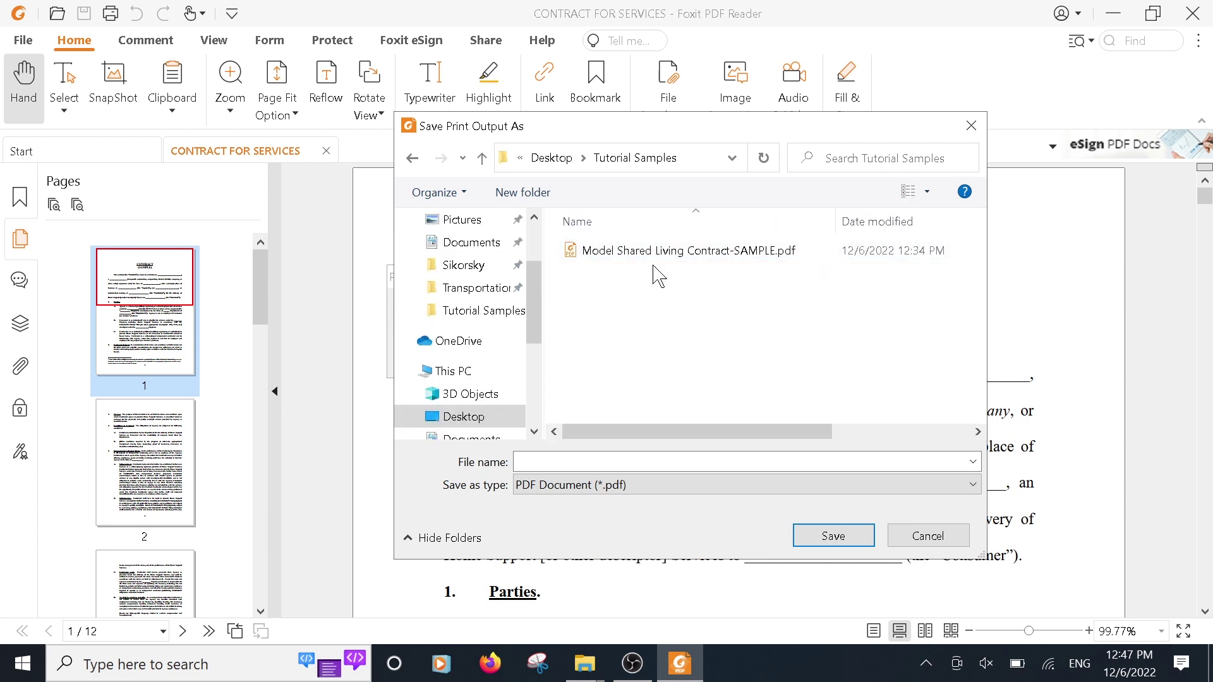
left_click(639, 462)
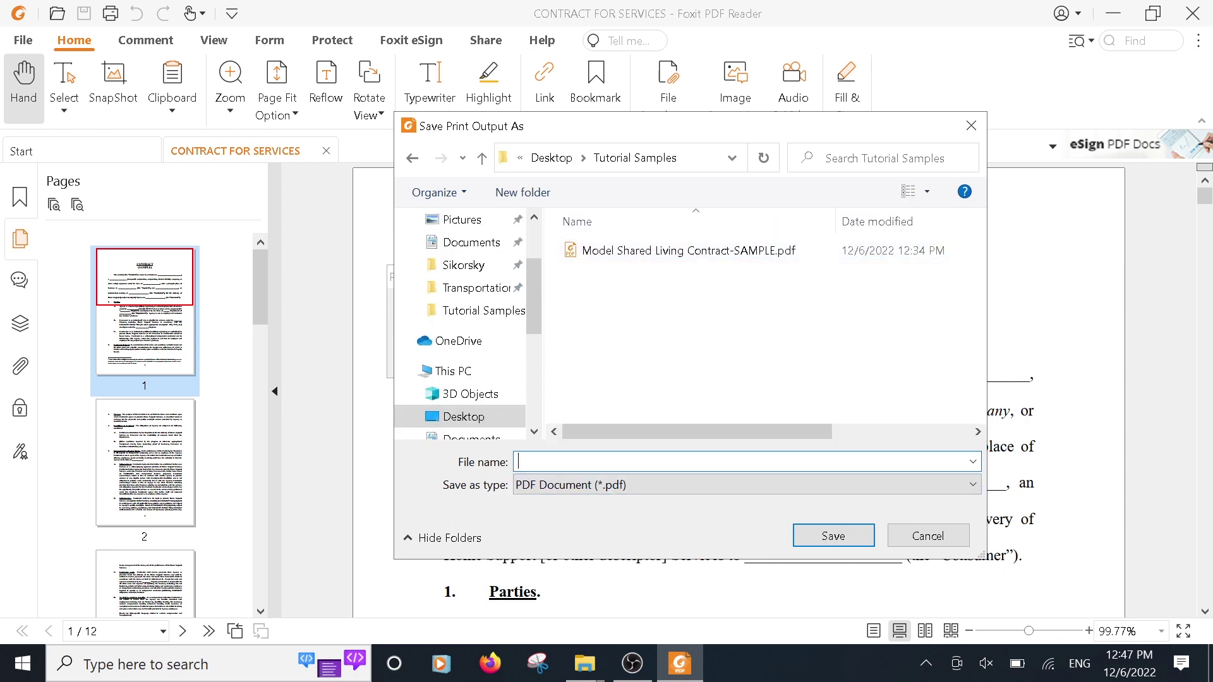
type("tutorial test")
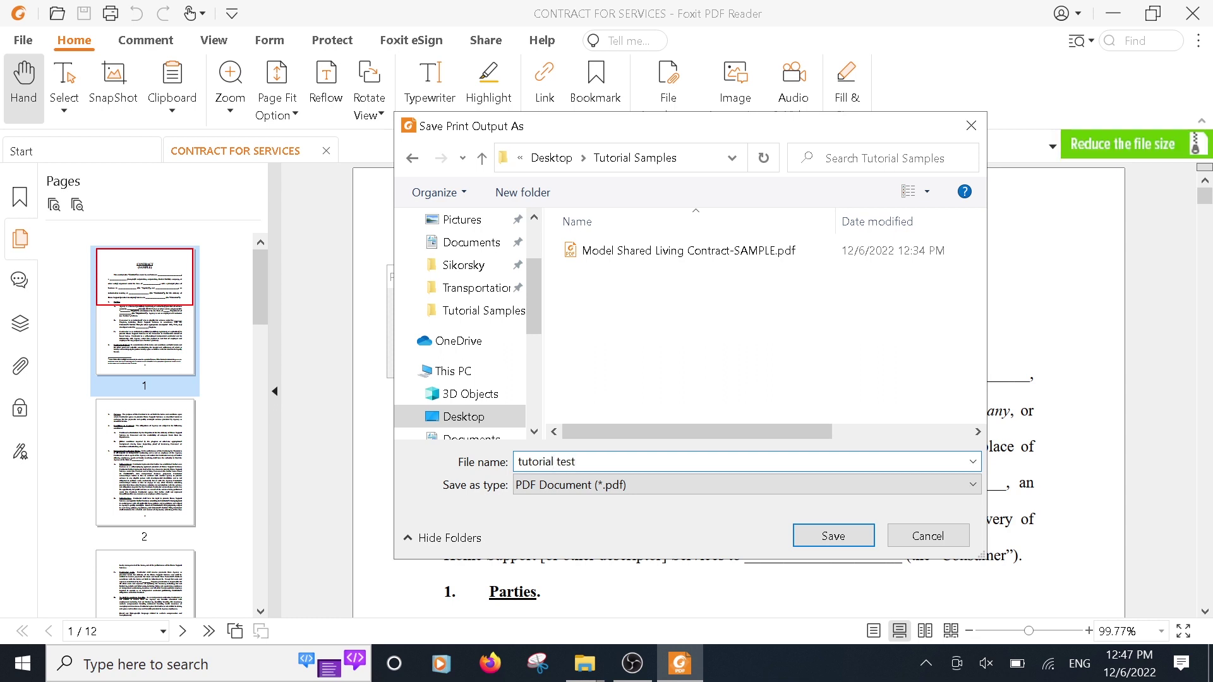
left_click(855, 539)
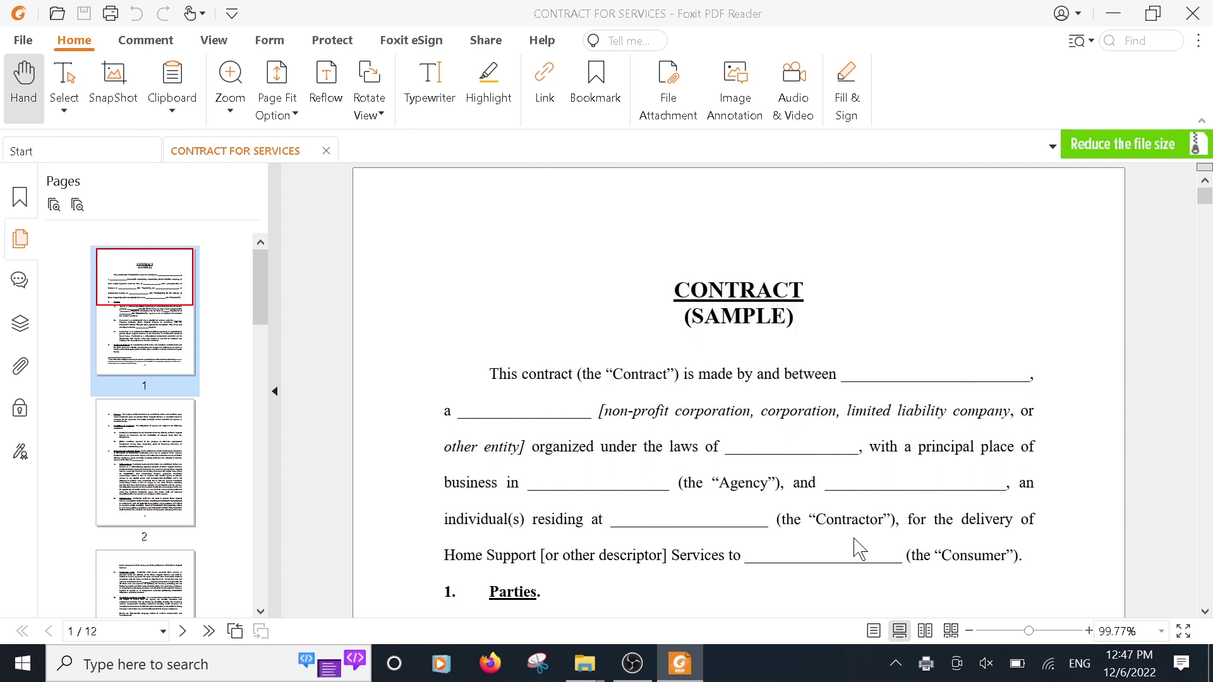
Close the contract in Foxit and open tutorial test.pdf from Tutorial Samples.
left_click(1193, 14)
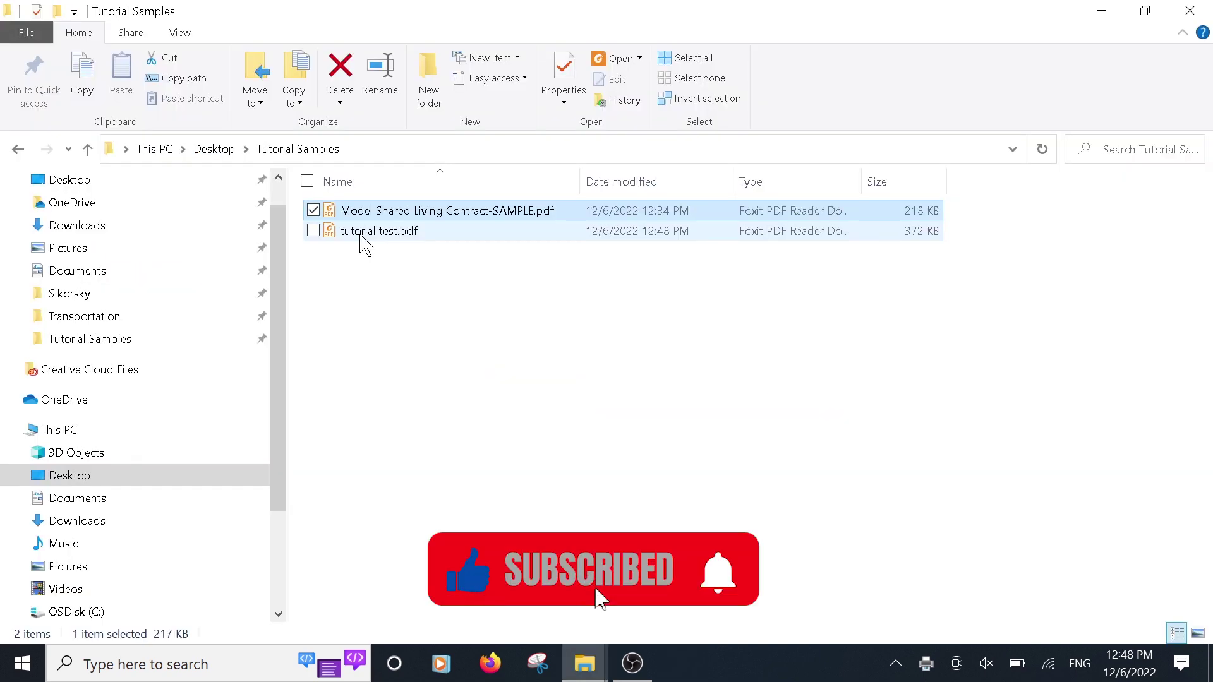
double_click(361, 237)
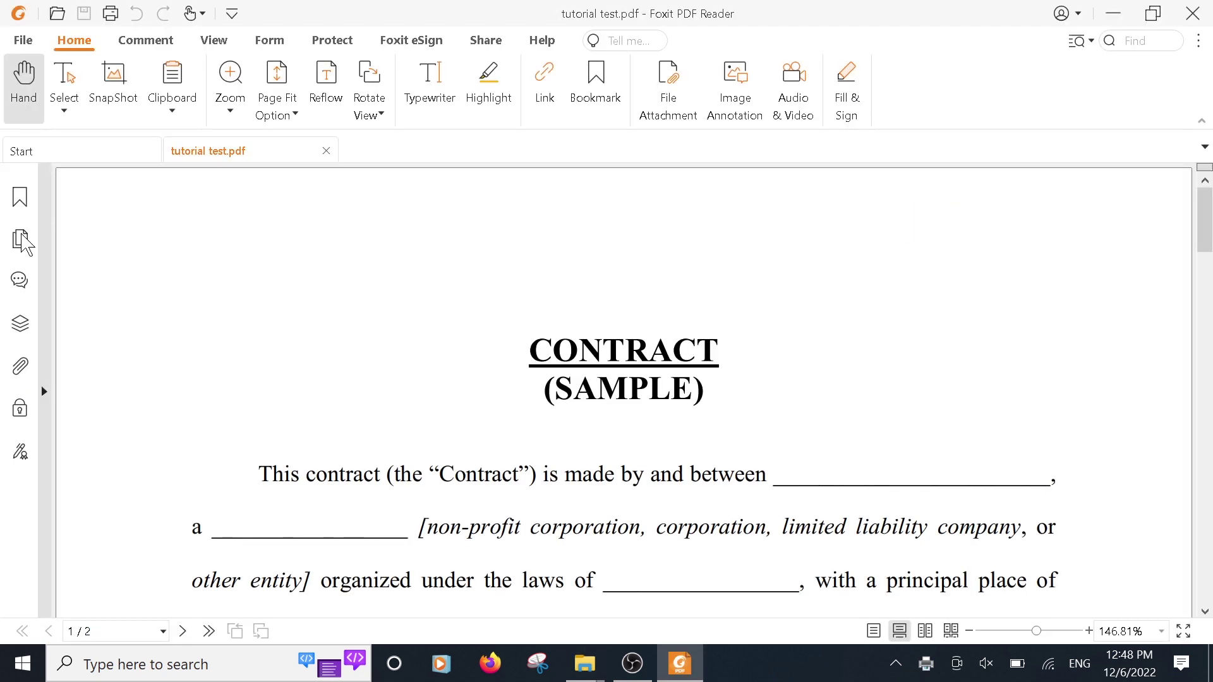
Show the page thumbnails of tutorial test.pdf and view its pages 1 and 2.
left_click(20, 239)
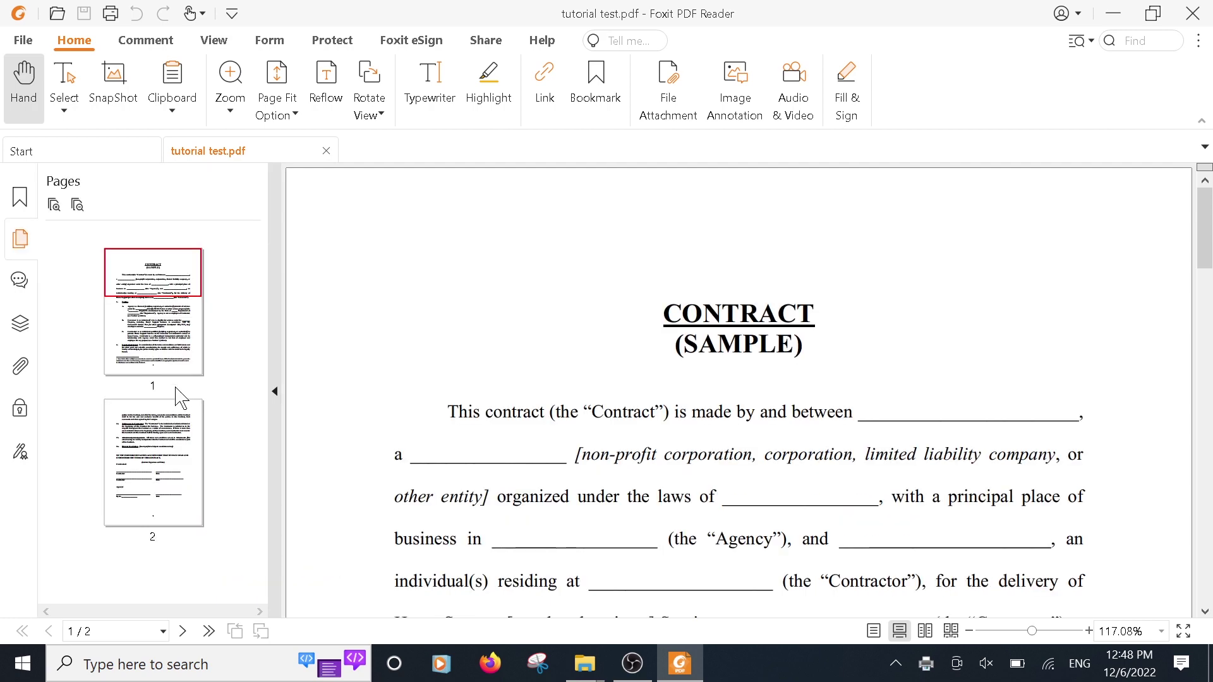
left_click(183, 360)
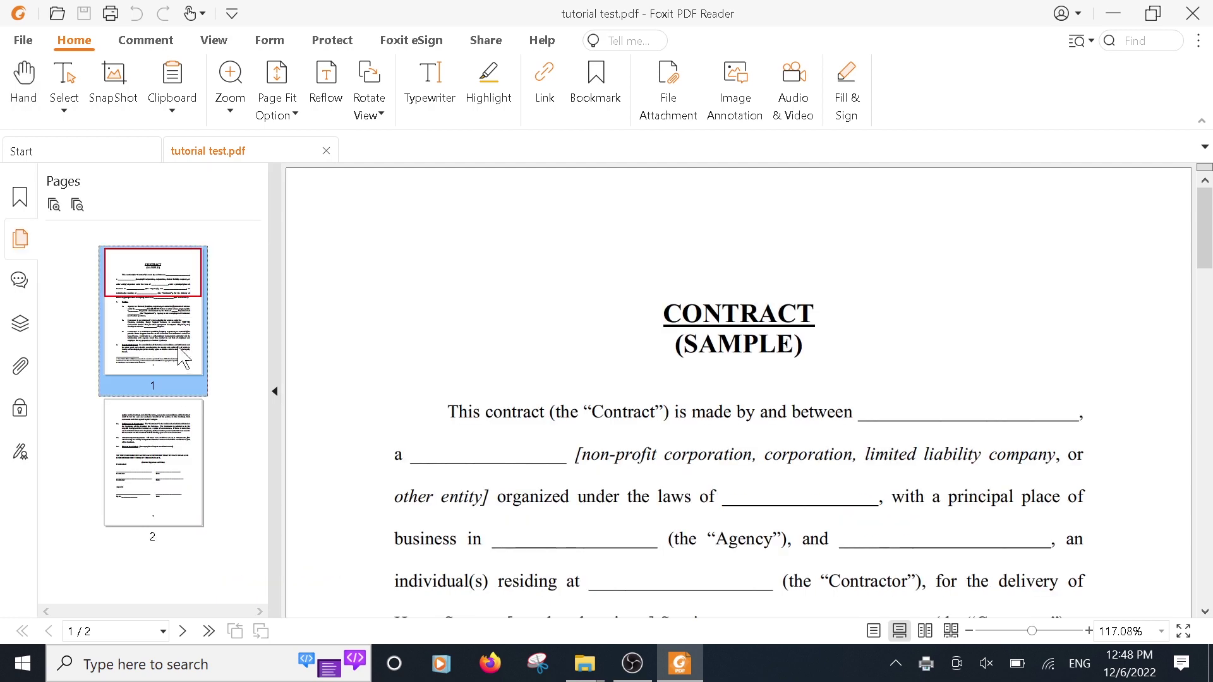
left_click(176, 489)
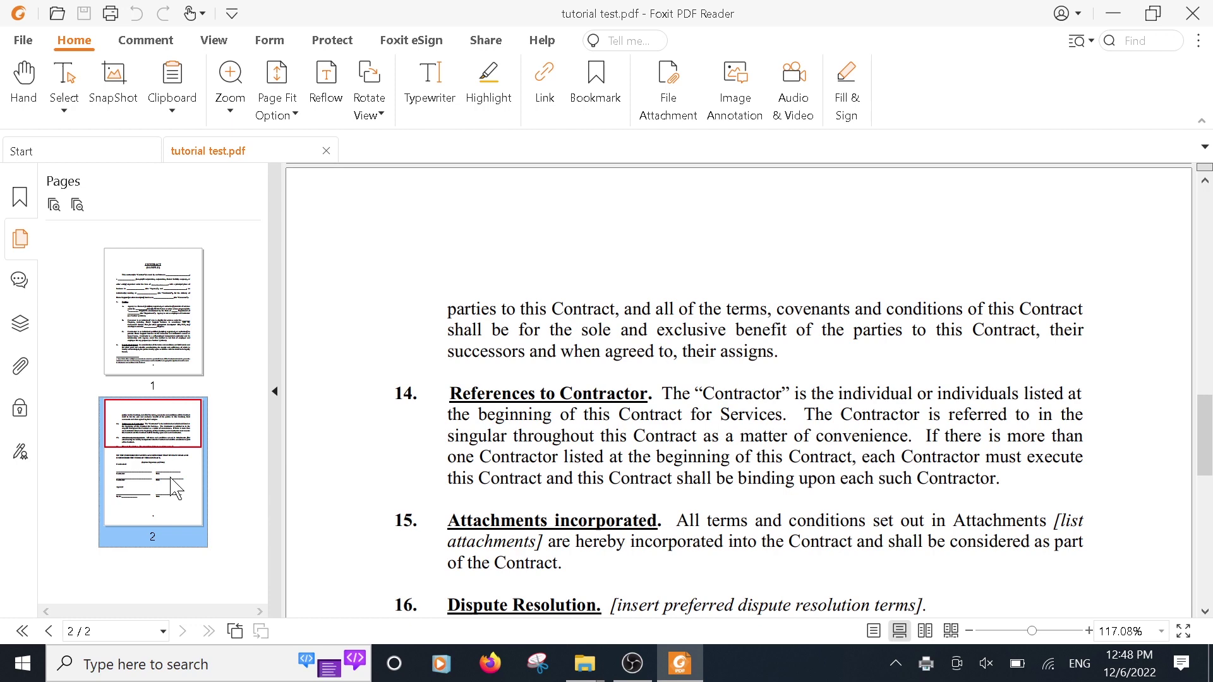